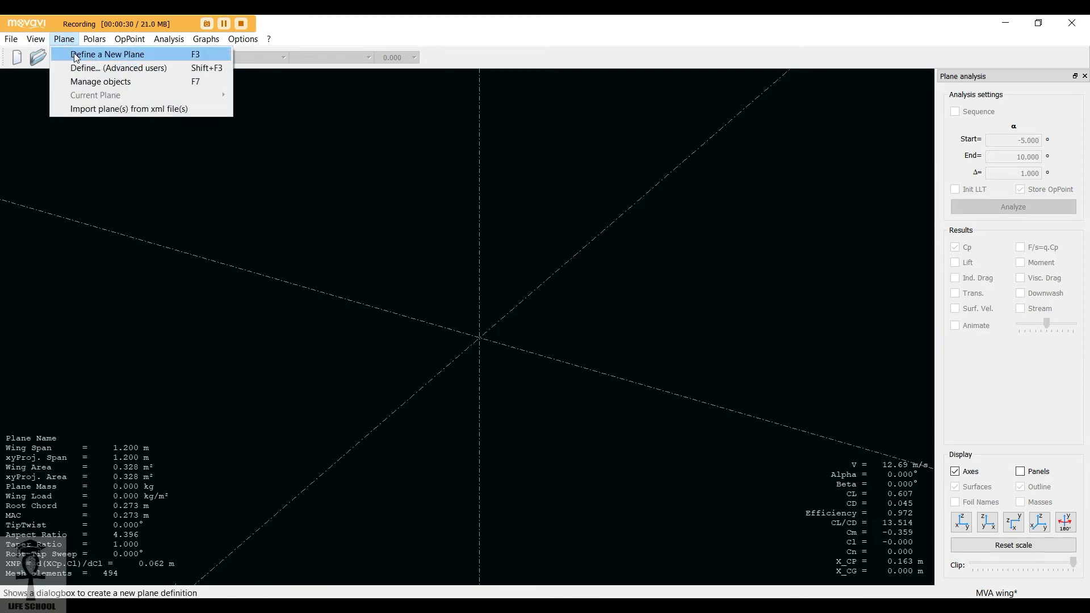
Step: Define a new plane named "MVA wing" and exclude the elevator and the fin from it
left_click(76, 54)
left_click(410, 142)
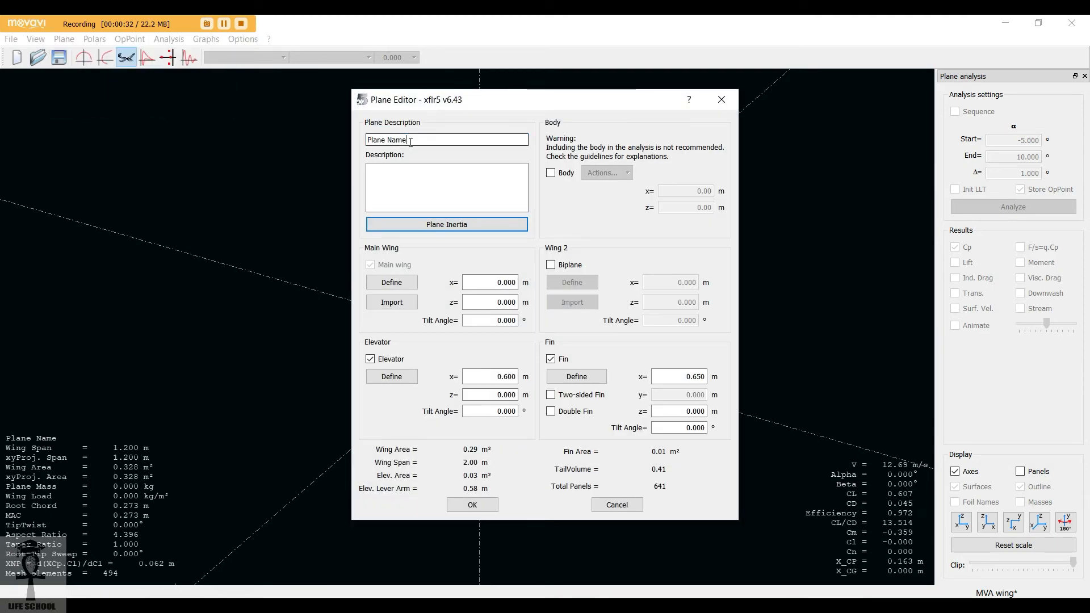
triple_click(410, 142)
type("MVA wing")
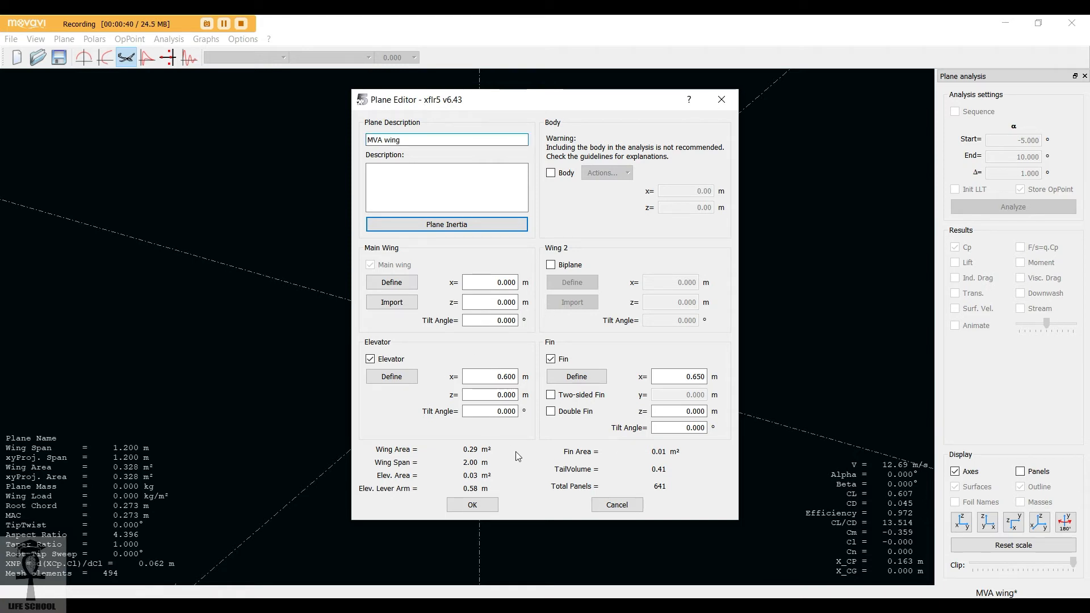
left_click(370, 359)
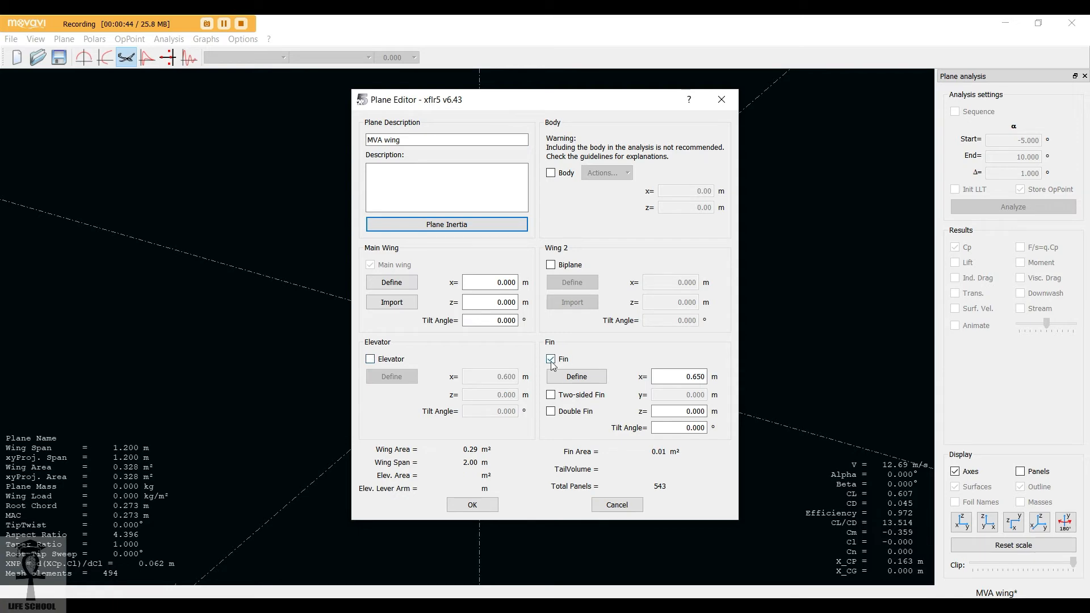
left_click(550, 359)
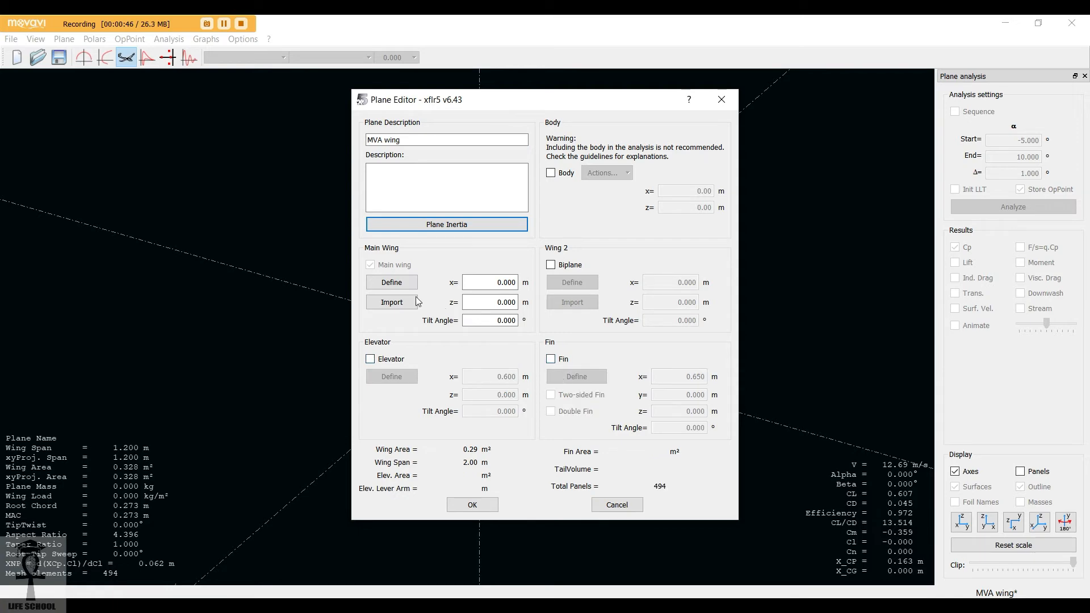
Step: Open the main wing's definition and set the y position of section 2 to 0.6 m
left_click(400, 286)
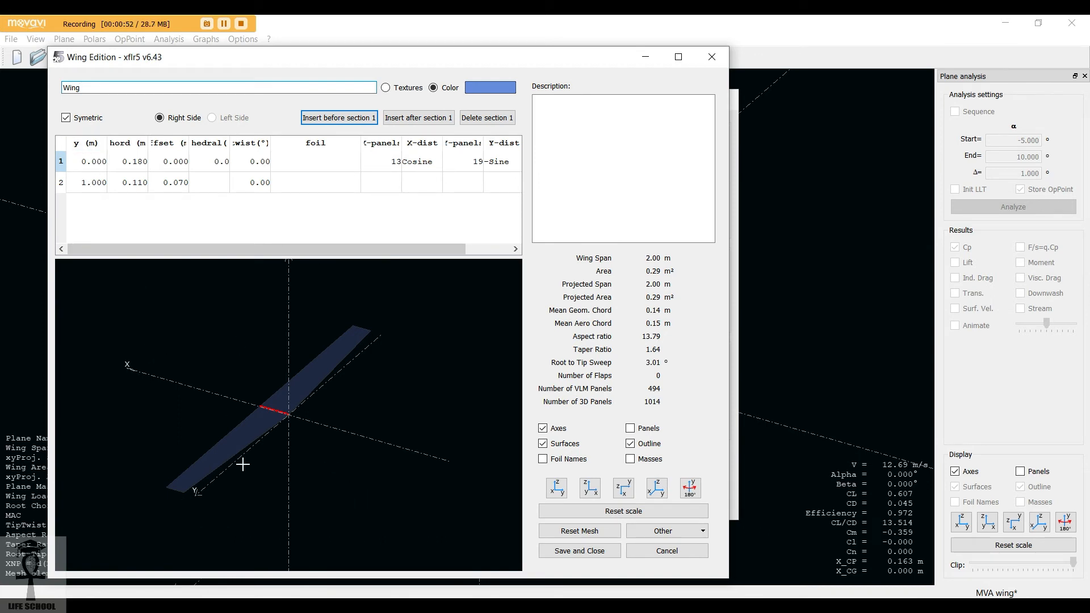
left_click_drag(202, 445, 214, 426)
left_click_drag(277, 400, 254, 412)
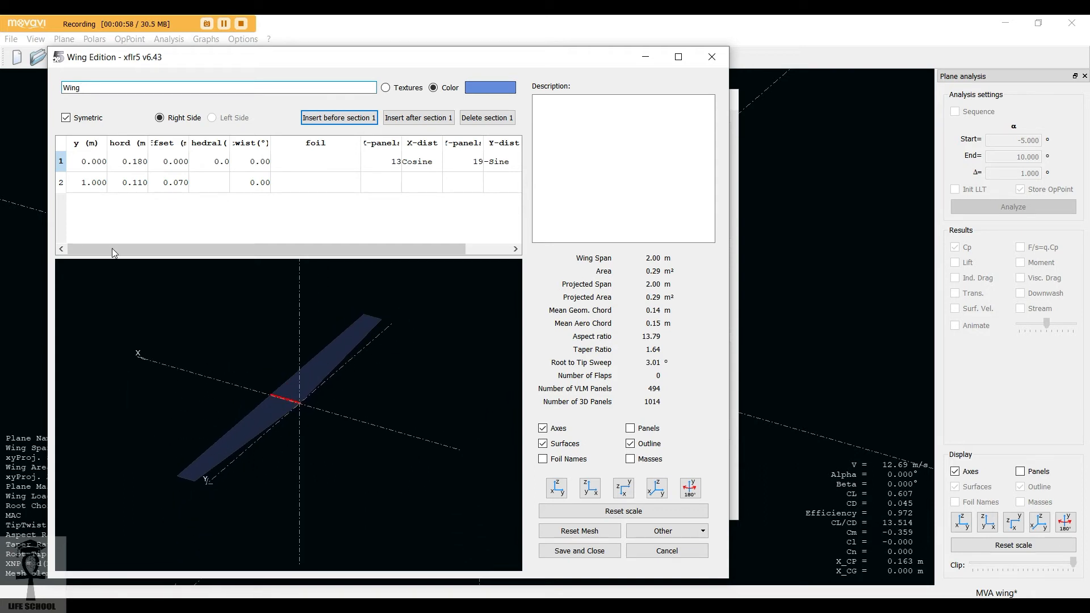
double_click(101, 181)
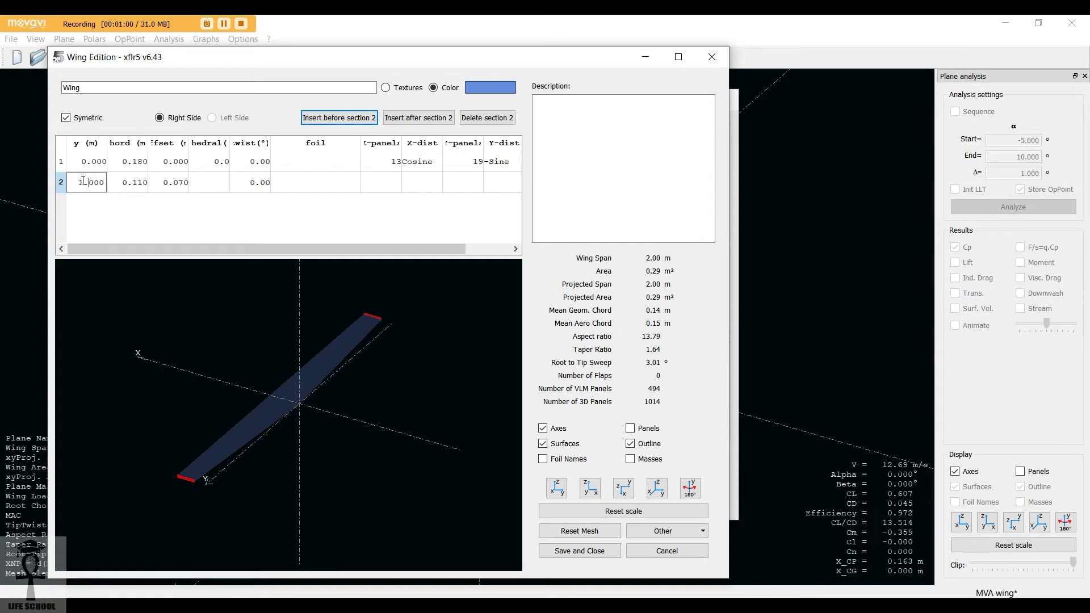
left_click_drag(83, 182, 126, 185)
type("0.6")
key("Return")
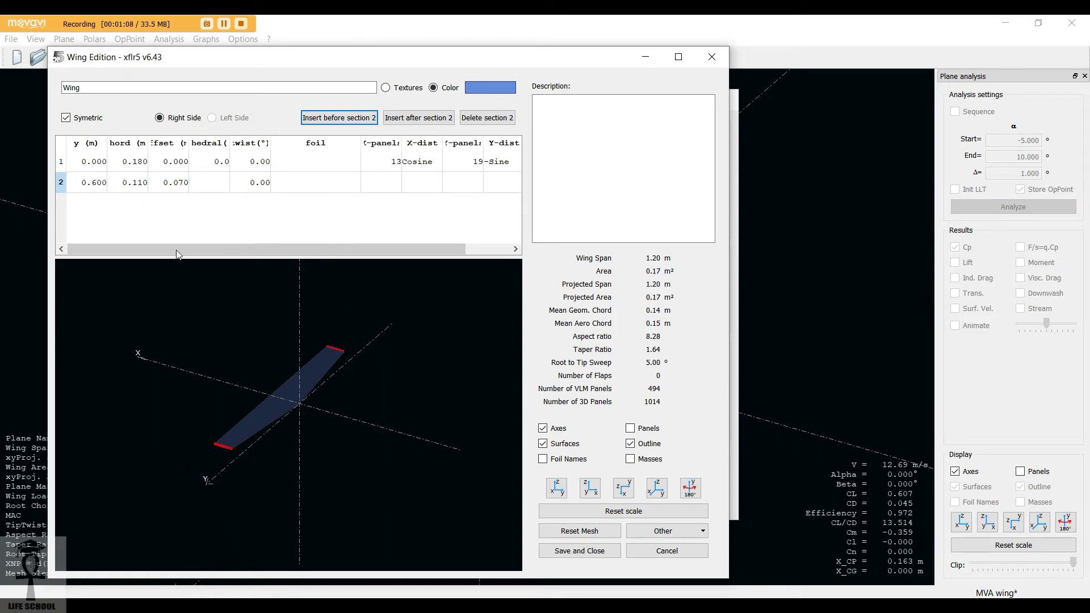
Step: Set the chord of both wing sections to 0.27 m
double_click(137, 162)
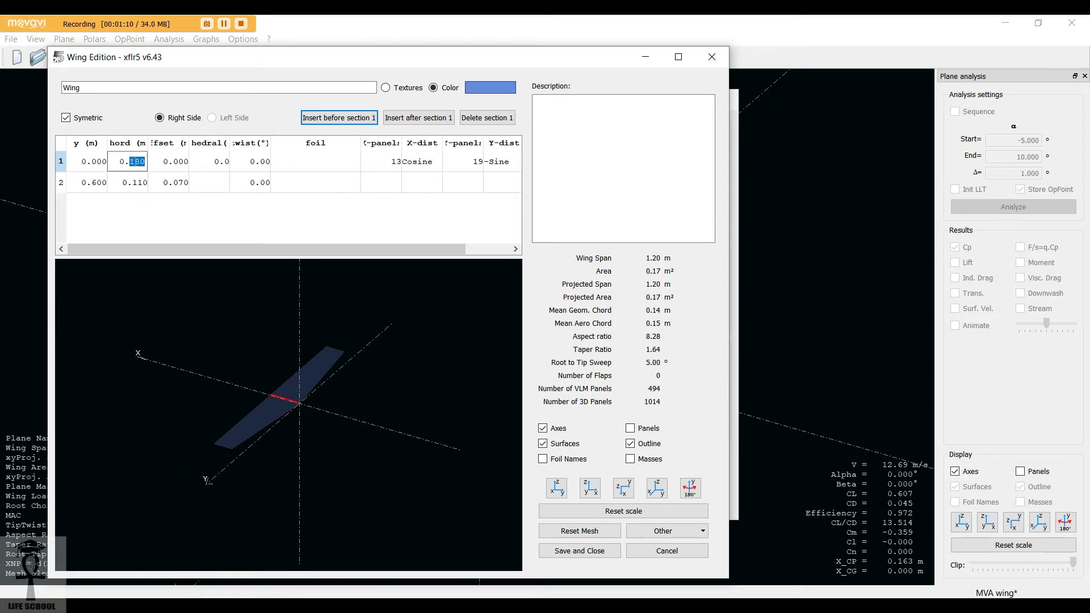
type("027")
left_click(134, 161)
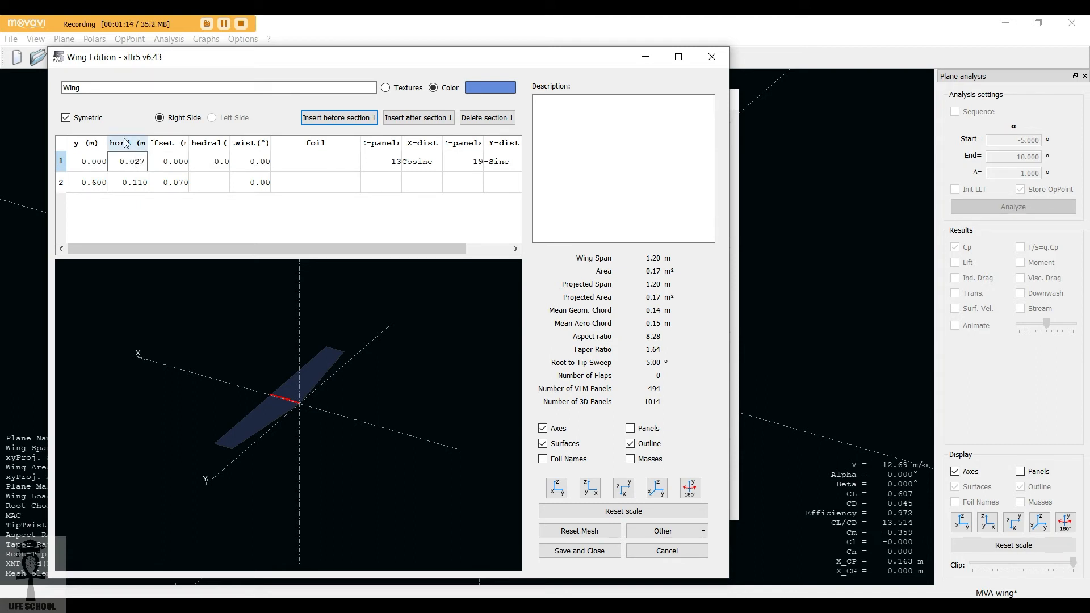
key("BackSpace")
double_click(155, 183)
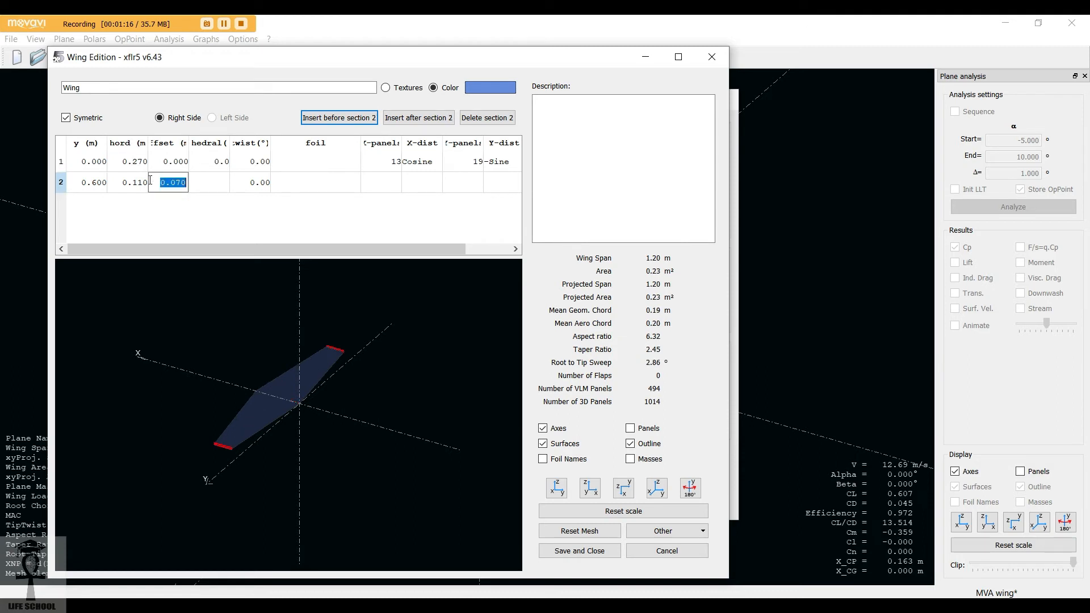
double_click(145, 182)
mouse_move(145, 183)
left_mouse_down()
mouse_move(130, 183)
mouse_move(150, 186)
left_mouse_up()
left_click(132, 183)
type("27")
key("Return")
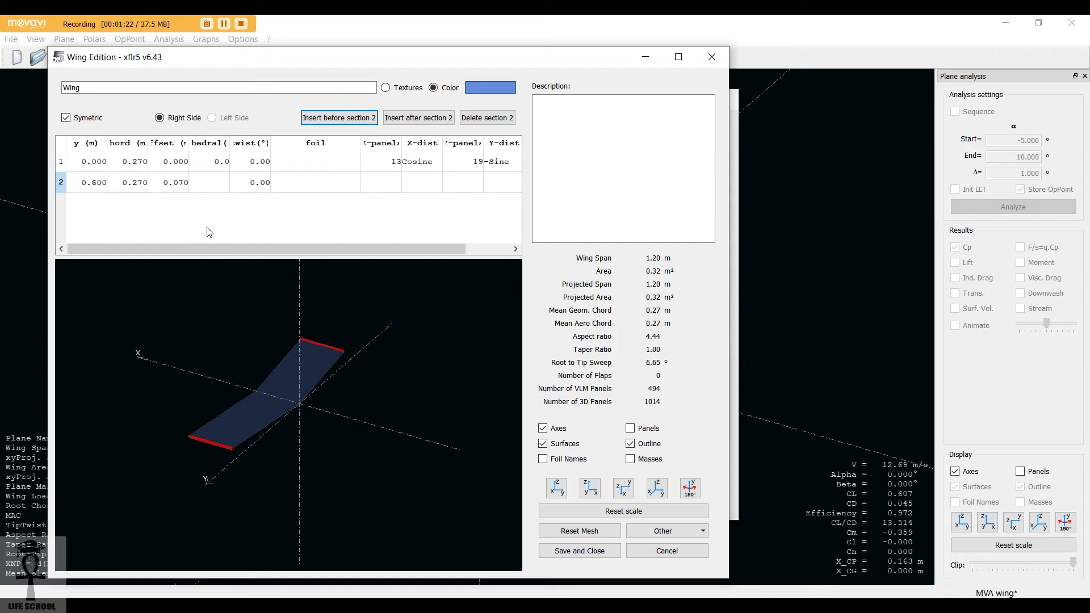
Step: Set the offset of wing section 2 to 0 m
double_click(177, 188)
type("0")
key("Return")
double_click(225, 190)
key("Return")
Step: Assign the MVA-227 foil to both wing sections
left_click(317, 170)
left_click(321, 188)
left_click(371, 246)
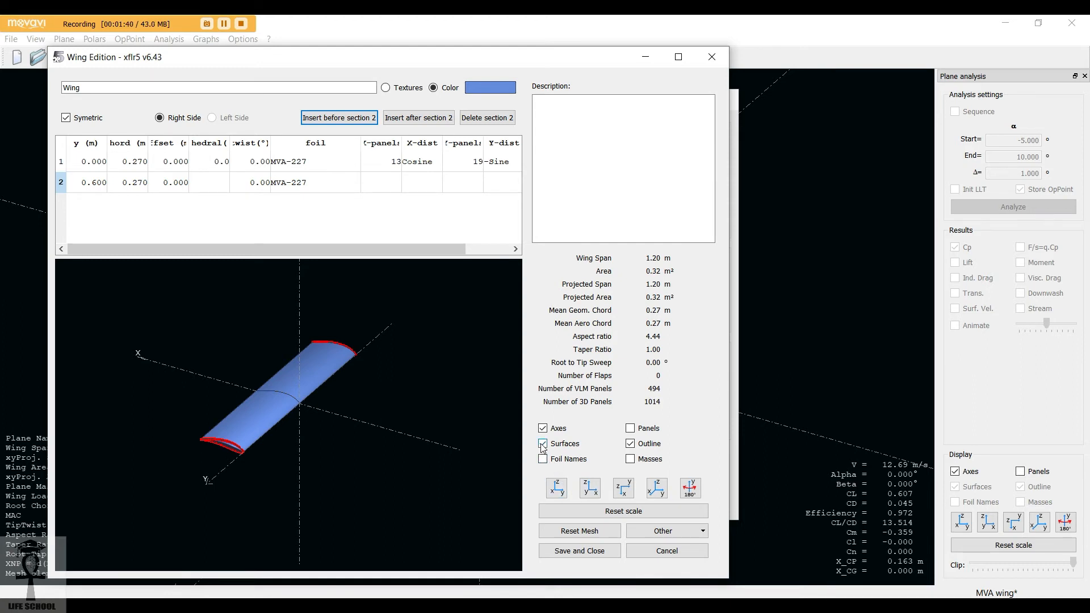
Step: Hide the wing surfaces in the preview and show the panels to inspect the mesh
scroll(299, 418, "up", 1)
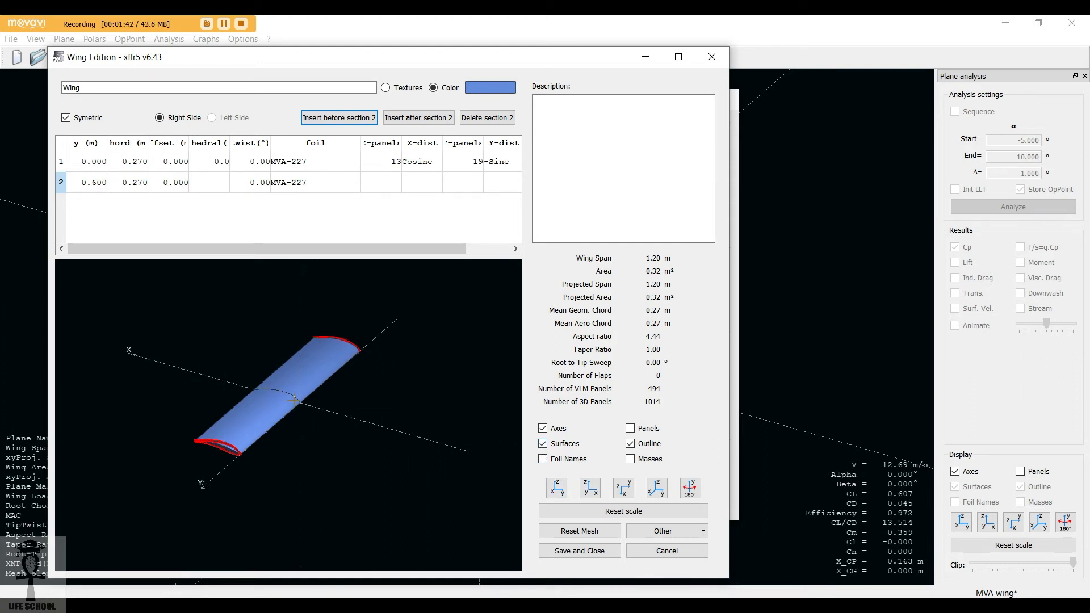
scroll(298, 406, "up", 1)
scroll(307, 413, "down", 1)
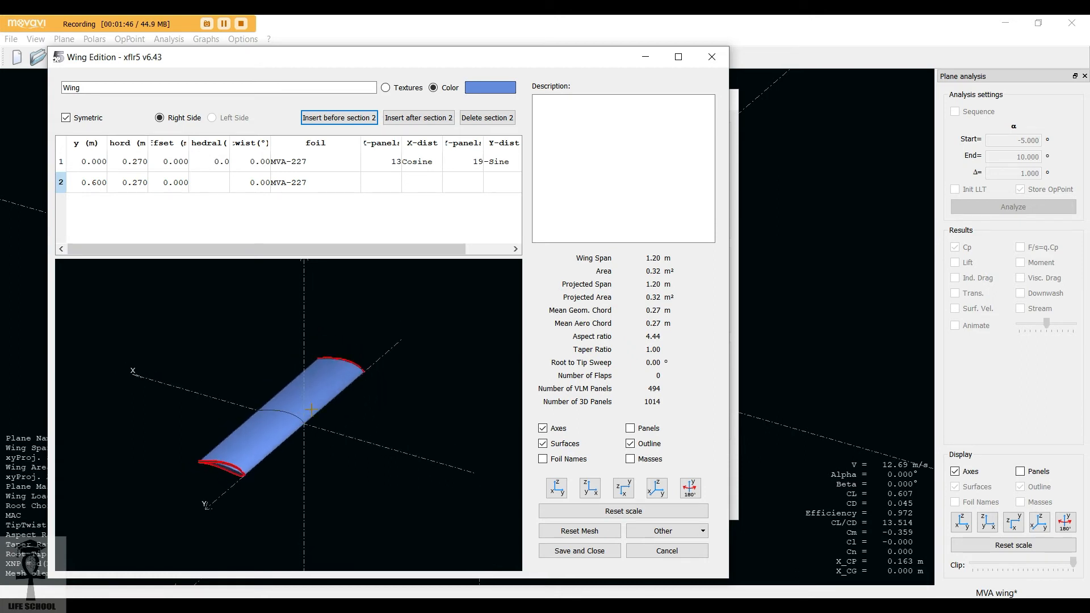
left_click(542, 445)
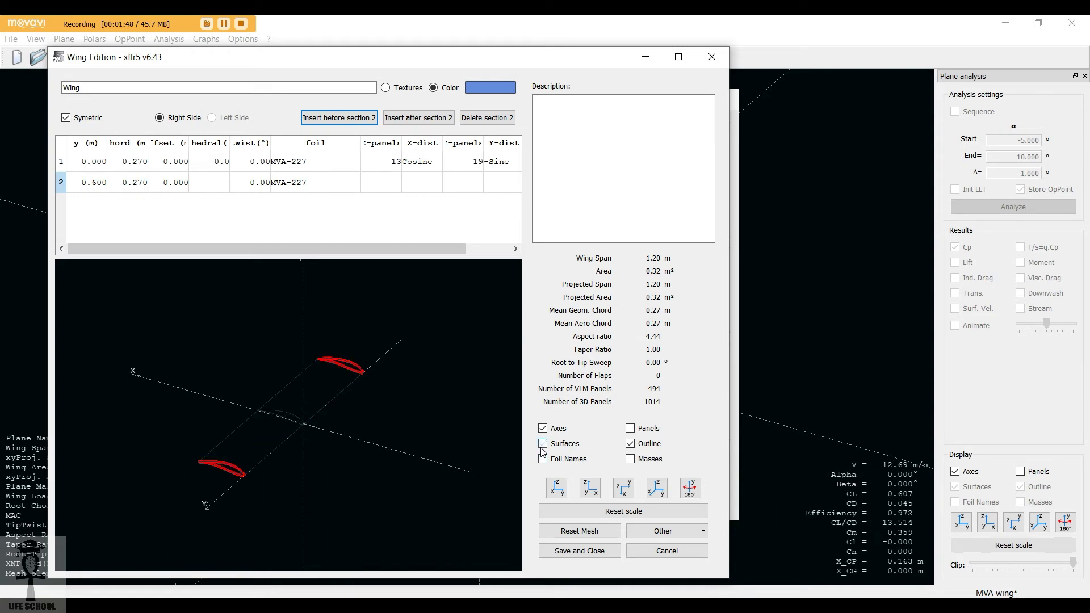
left_click(631, 429)
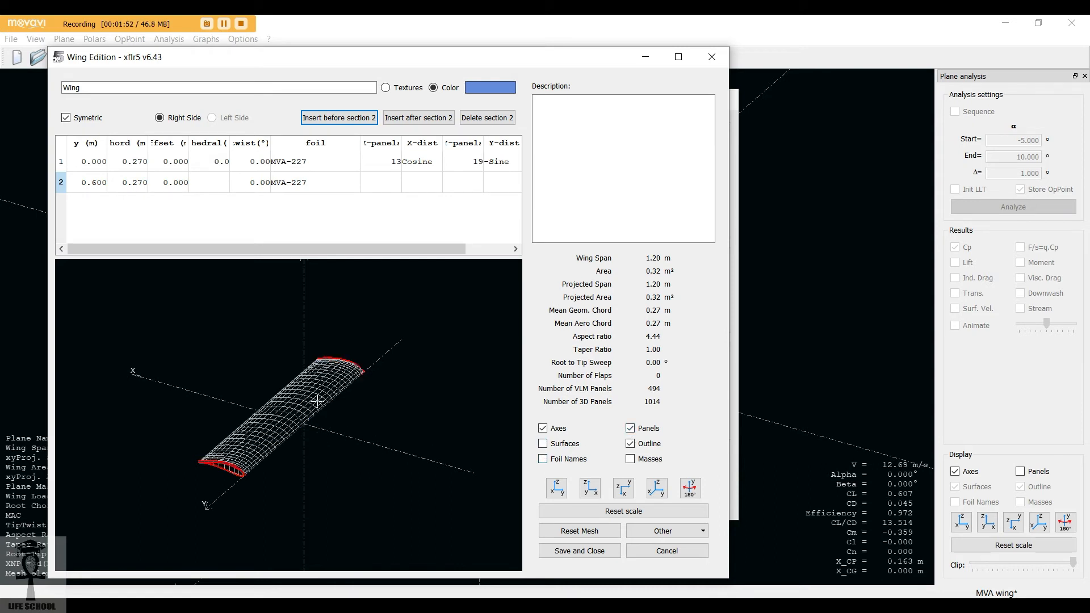
scroll(263, 433, "down", 4)
scroll(263, 432, "up", 10)
scroll(263, 432, "up", 4)
scroll(263, 432, "up", 2)
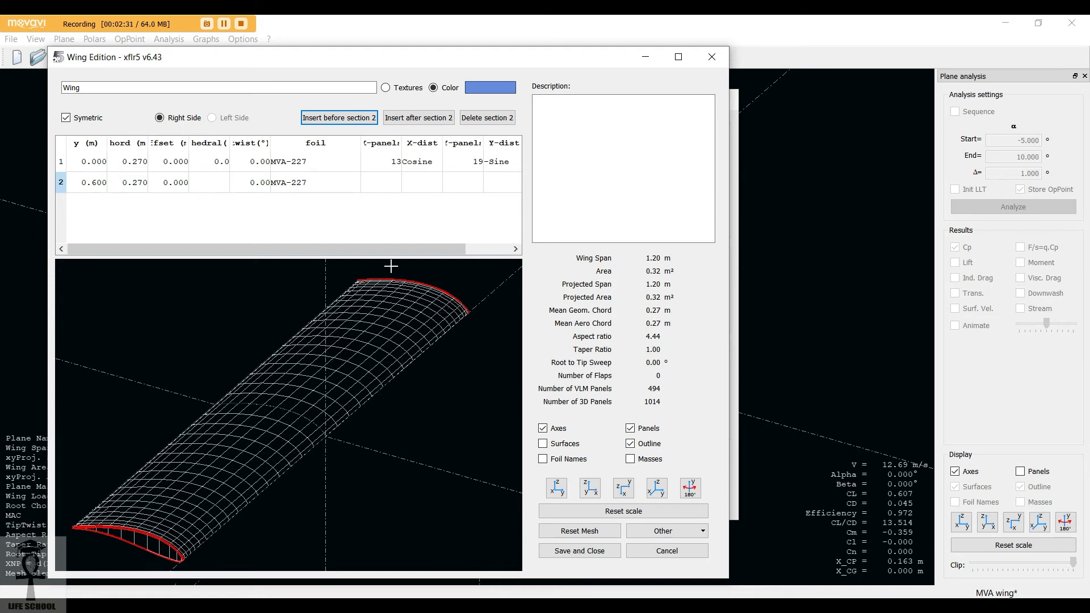
Step: Set the number of X-panels of section 1 to 20, and save the wing and the plane definition
double_click(394, 162)
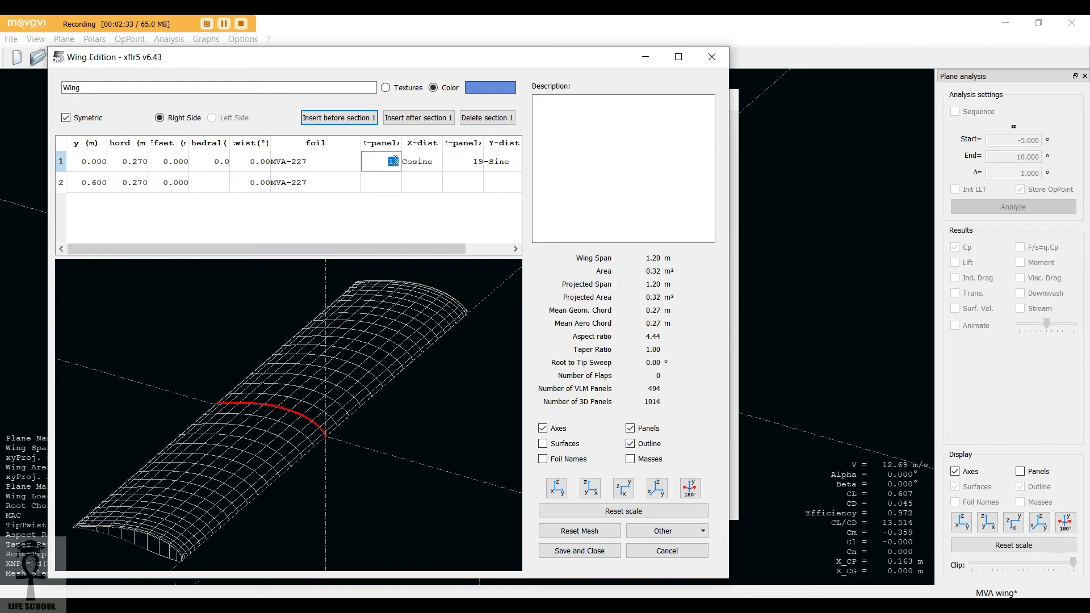
type("20")
key("Return")
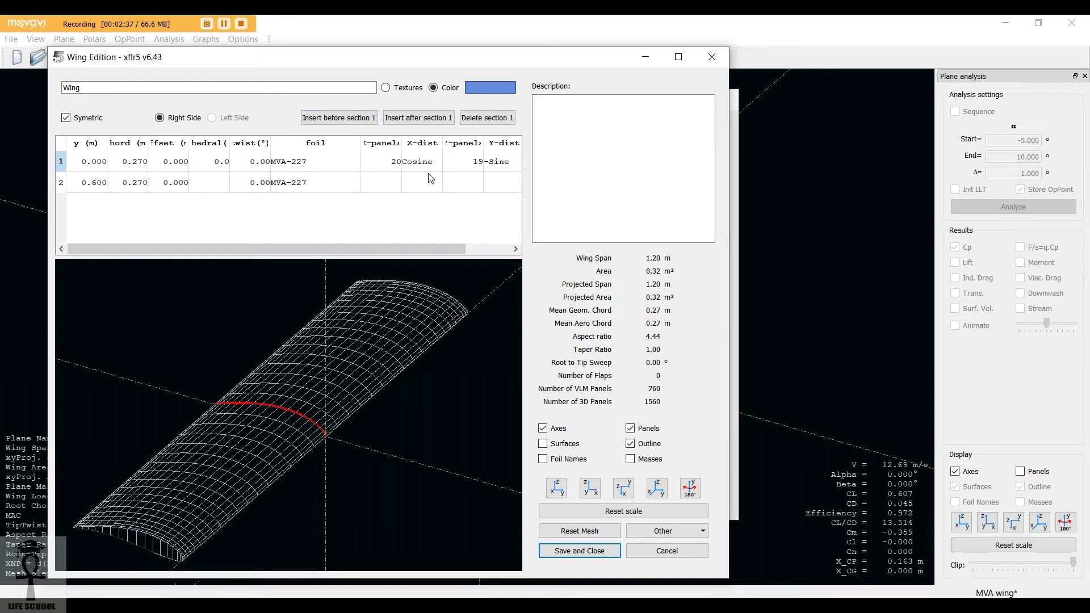
left_click(605, 554)
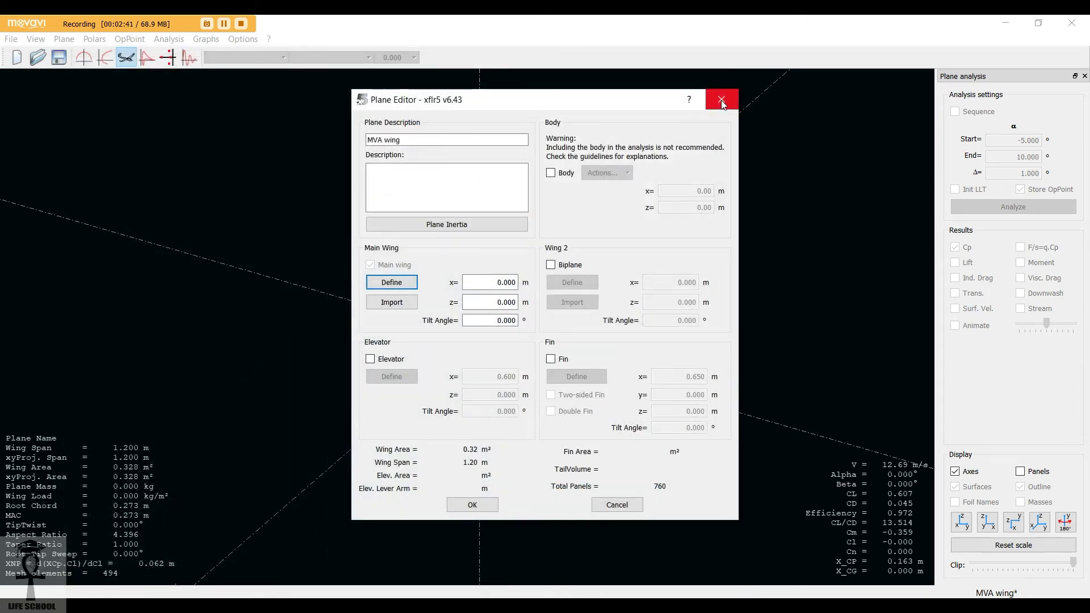
left_click(469, 504)
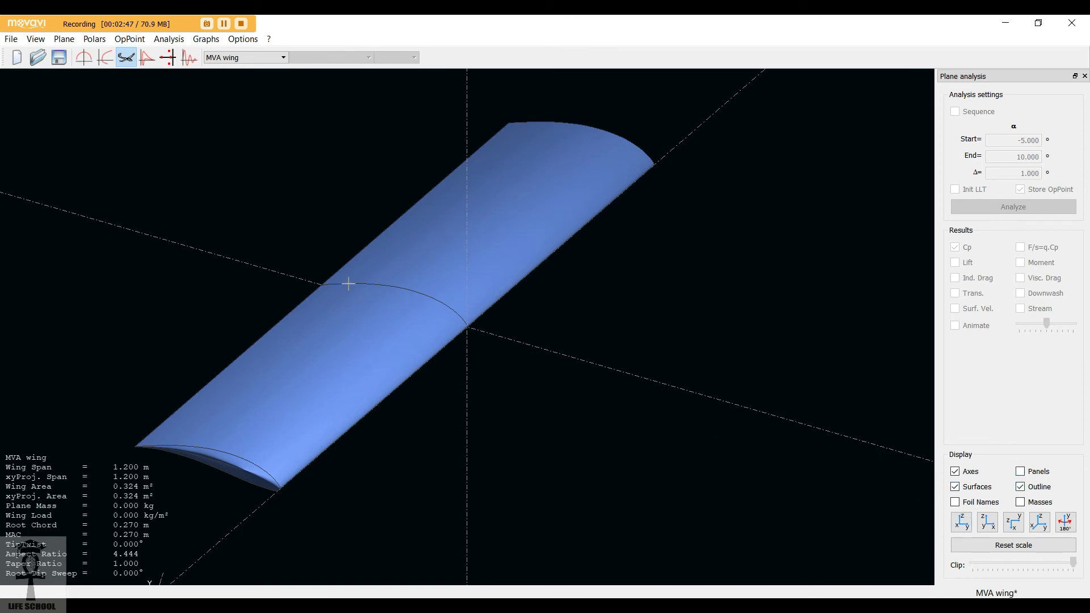
Step: Start defining a new analysis for the wing with polar Type 2 (Fixed Lift)
left_click(169, 43)
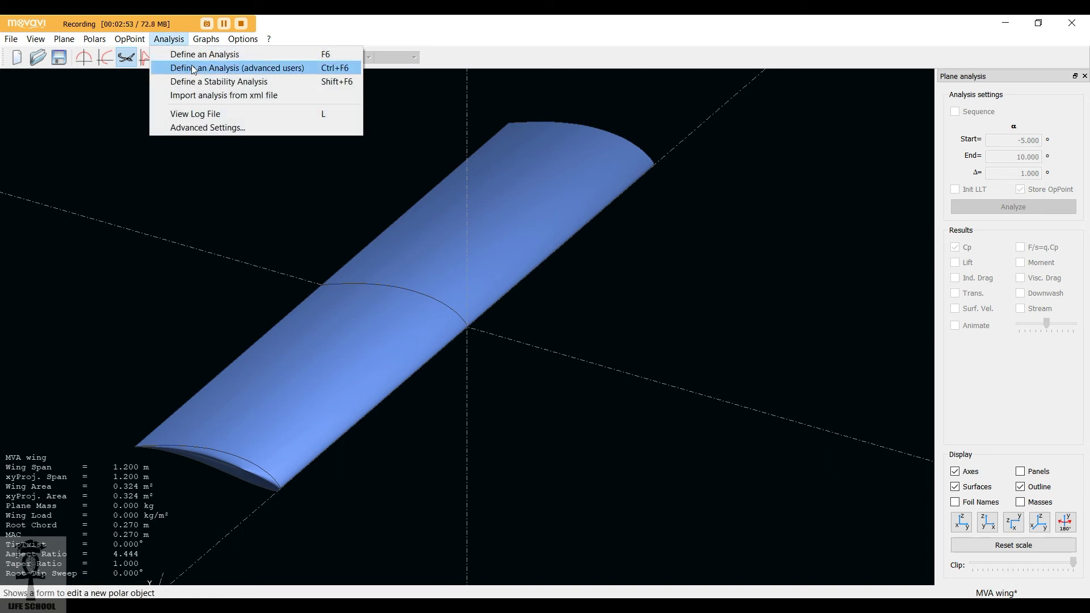
left_click(186, 54)
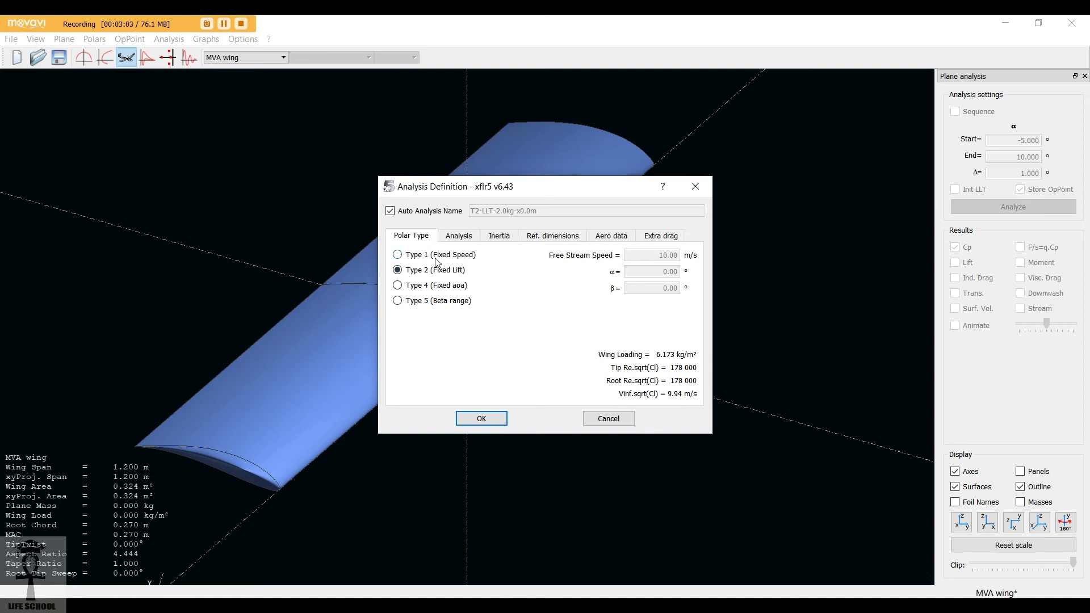
left_click(403, 255)
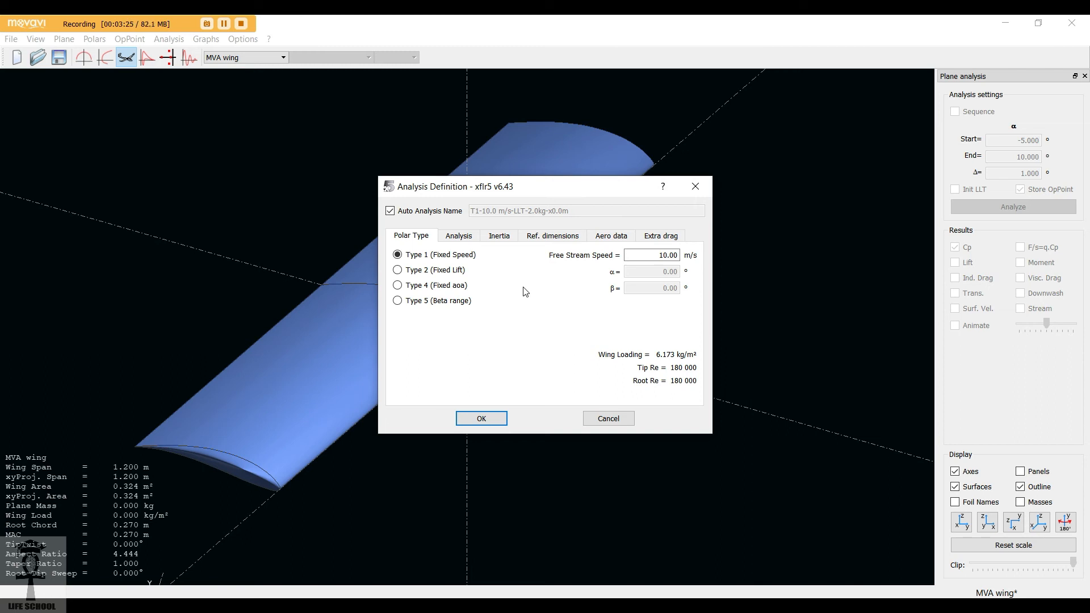
left_click(398, 271)
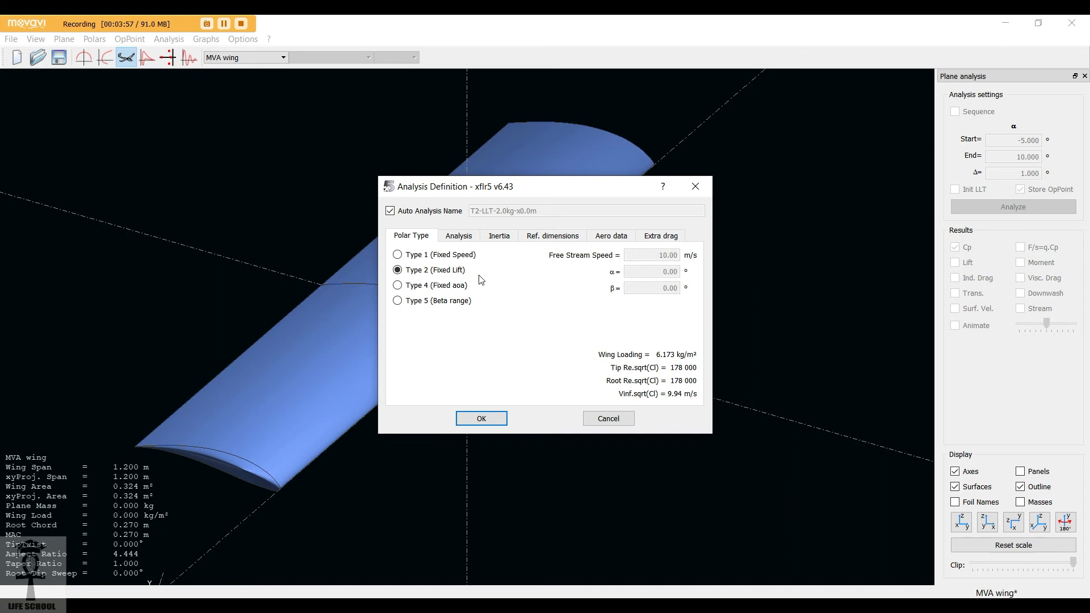
Step: Choose the Ring vortex (VLM2) analysis method with a plane mass of 2.000 kg and create the analysis
left_click(463, 234)
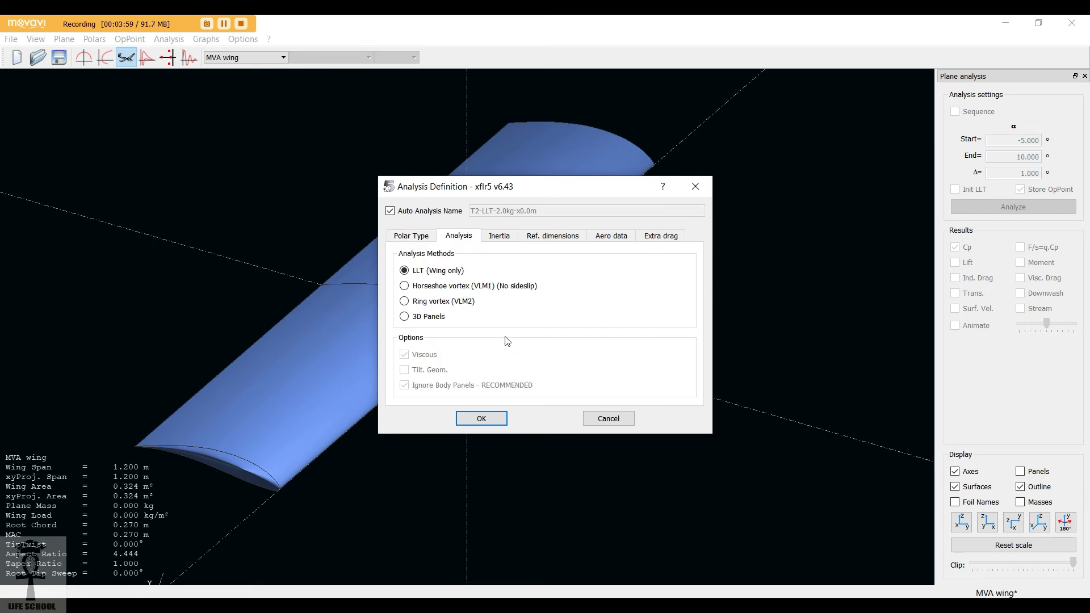
left_click(405, 301)
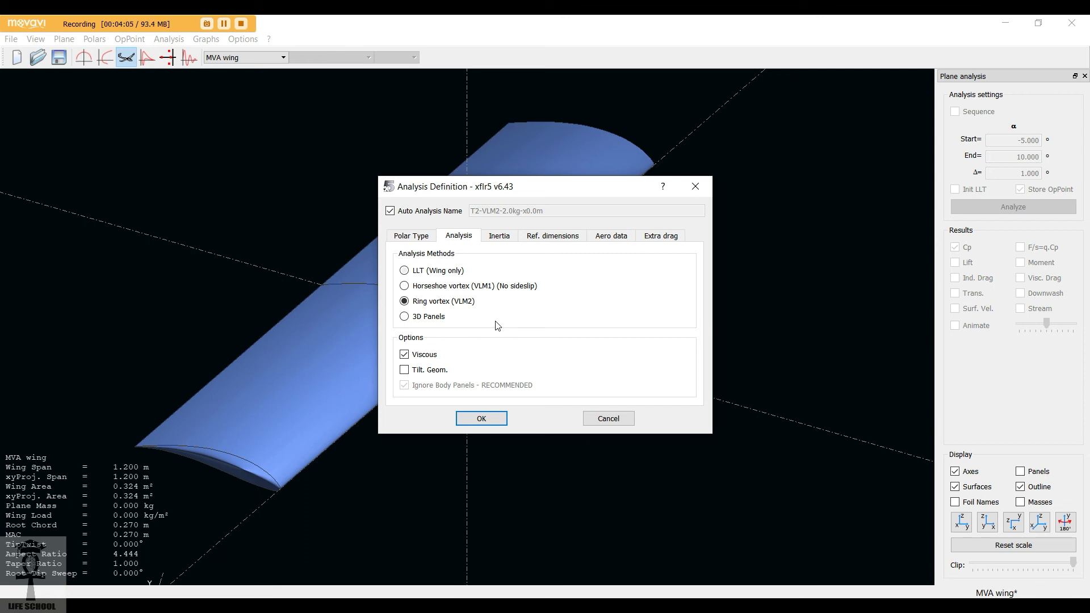
left_click(500, 237)
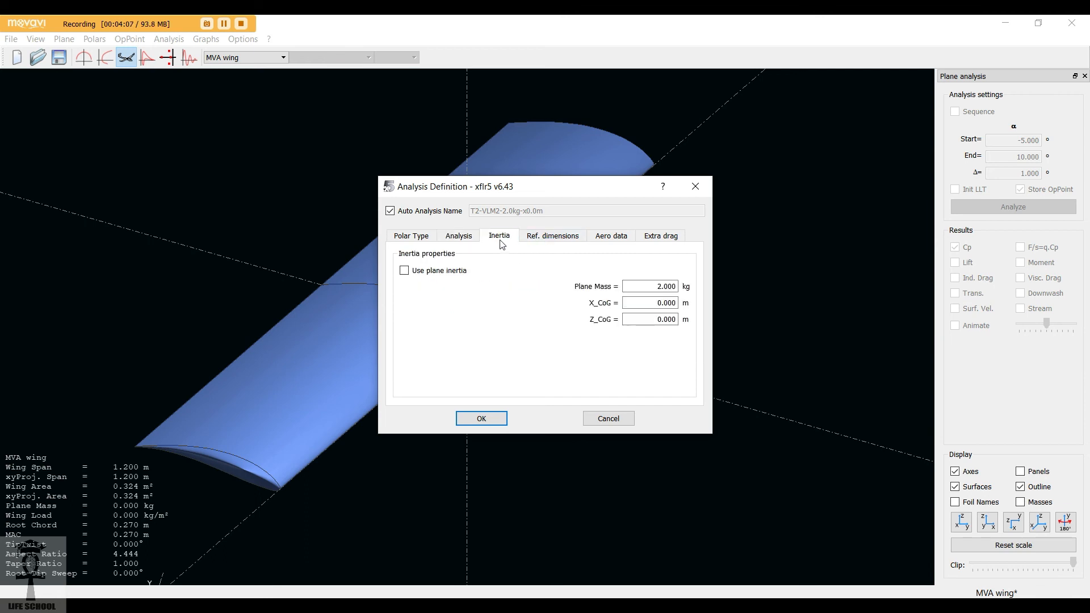
left_click_drag(652, 287, 662, 288)
left_click(497, 421)
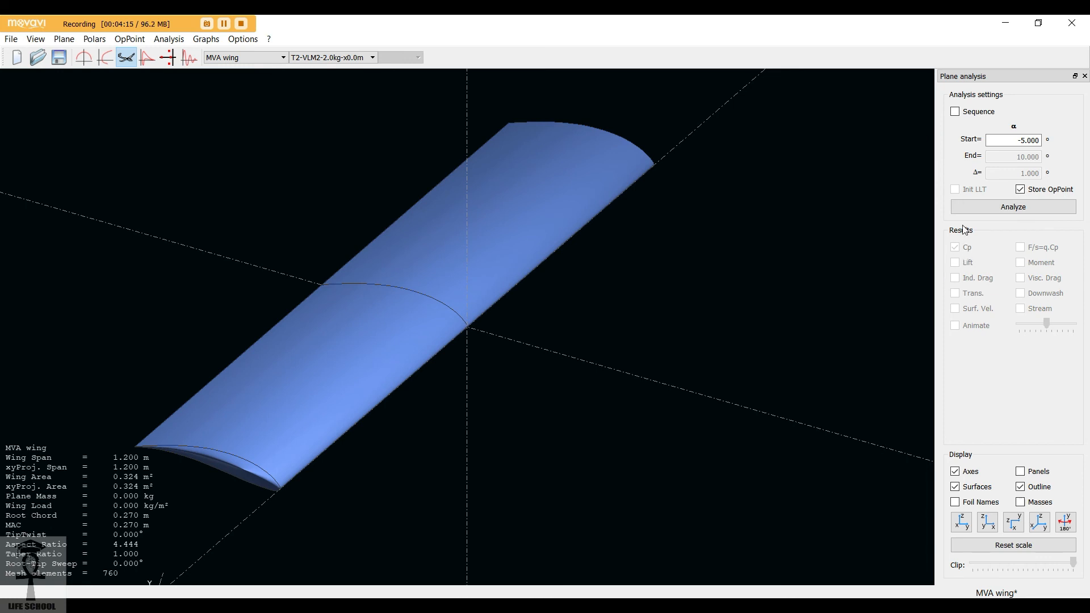
Step: Enable a sequence of angles of attack starting at -2° and run the analysis
left_click(956, 112)
left_click(1016, 140)
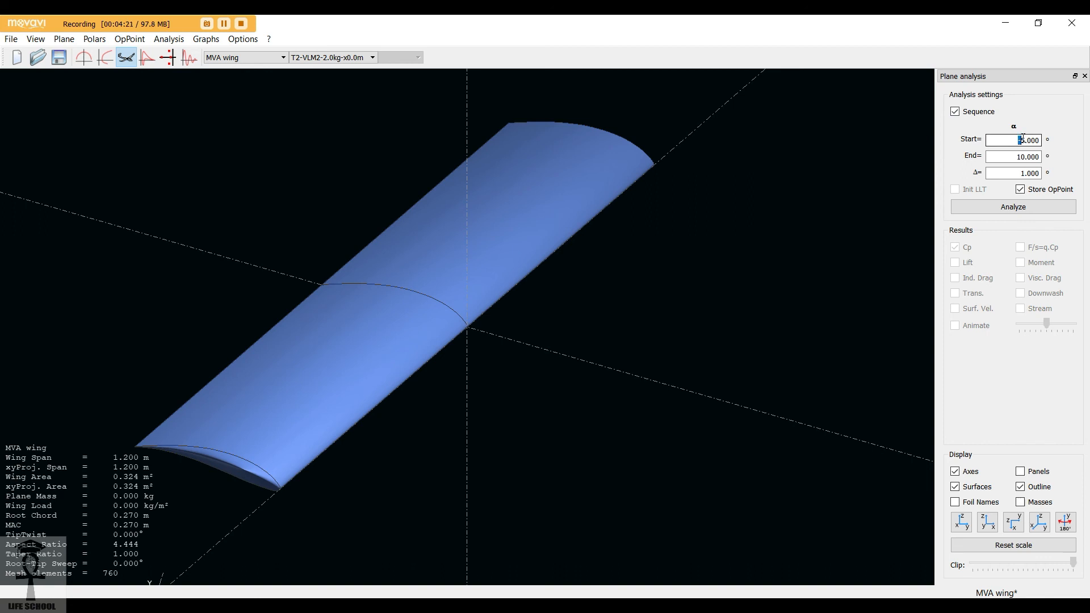
type("2")
type("-")
left_click(1032, 208)
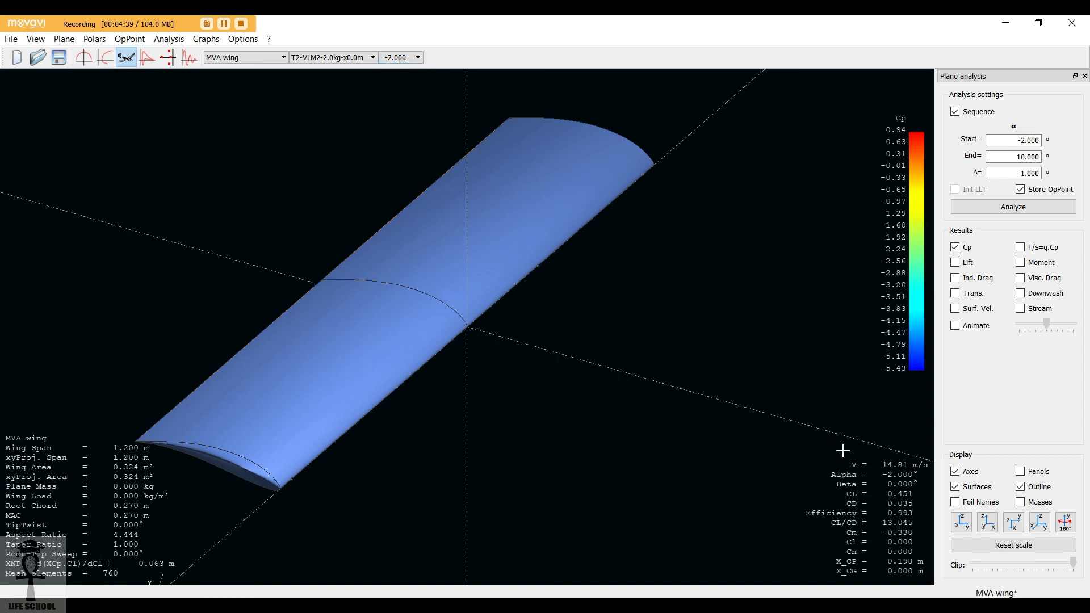
Step: Examine the wing's results at the operating points for 0° and 3° angle of attack
left_click_drag(838, 447, 834, 441)
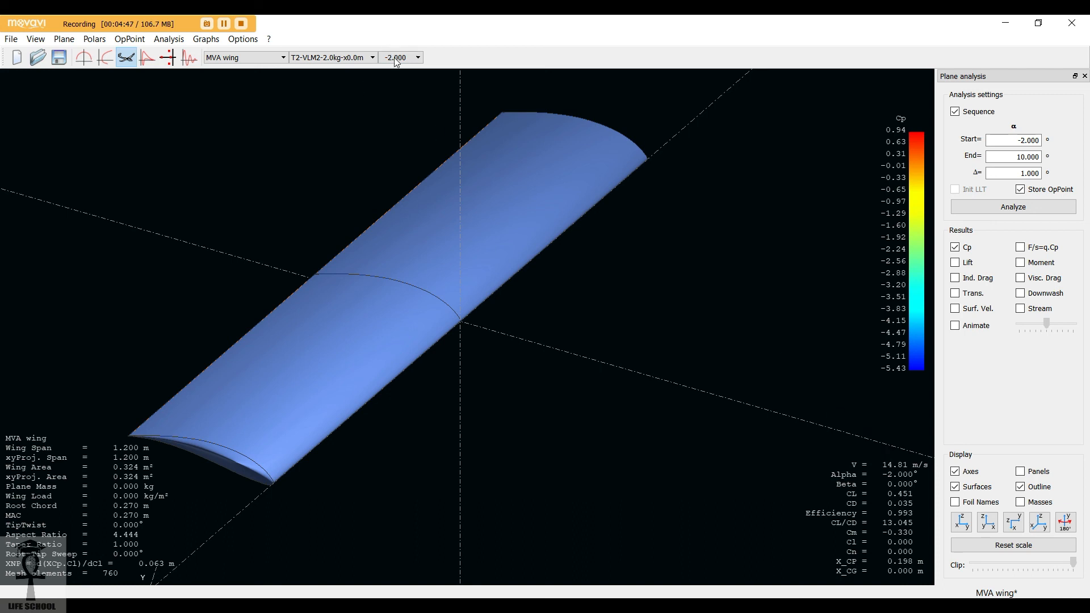
left_click(413, 57)
left_click(404, 171)
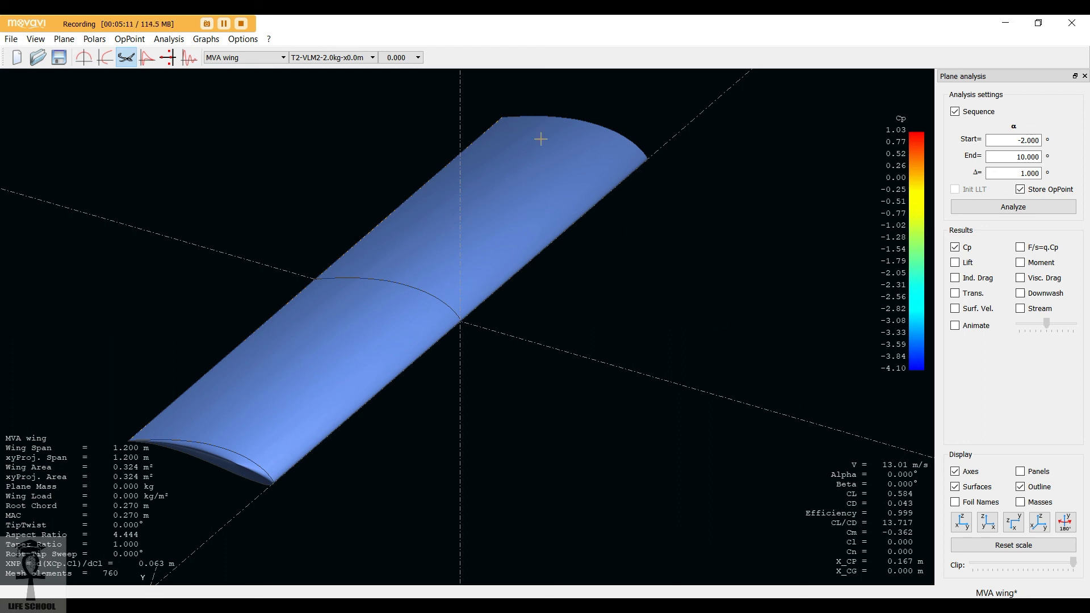
left_click(412, 58)
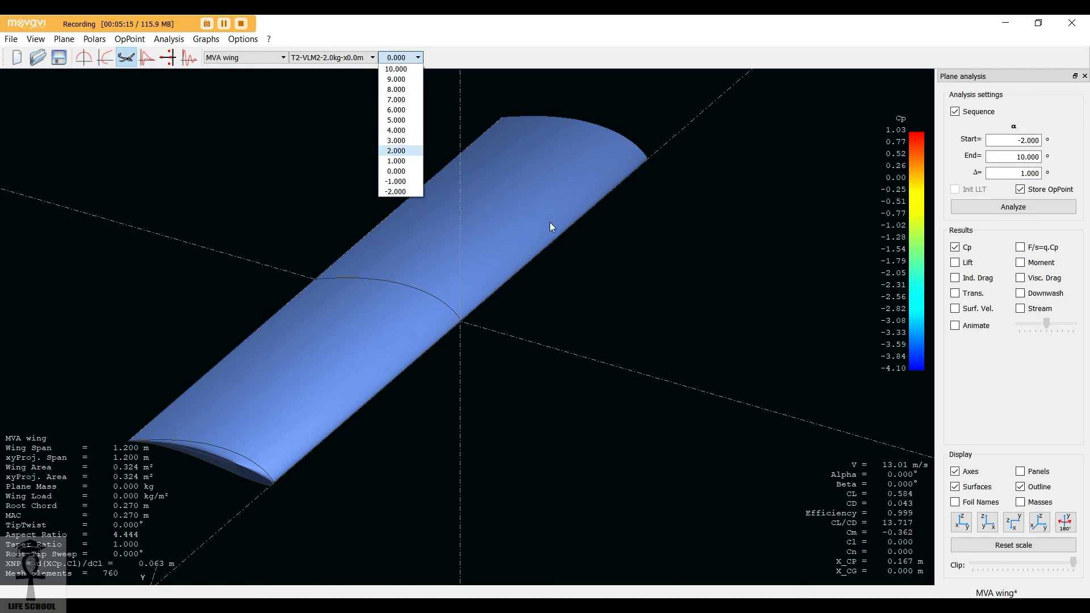
left_click(407, 140)
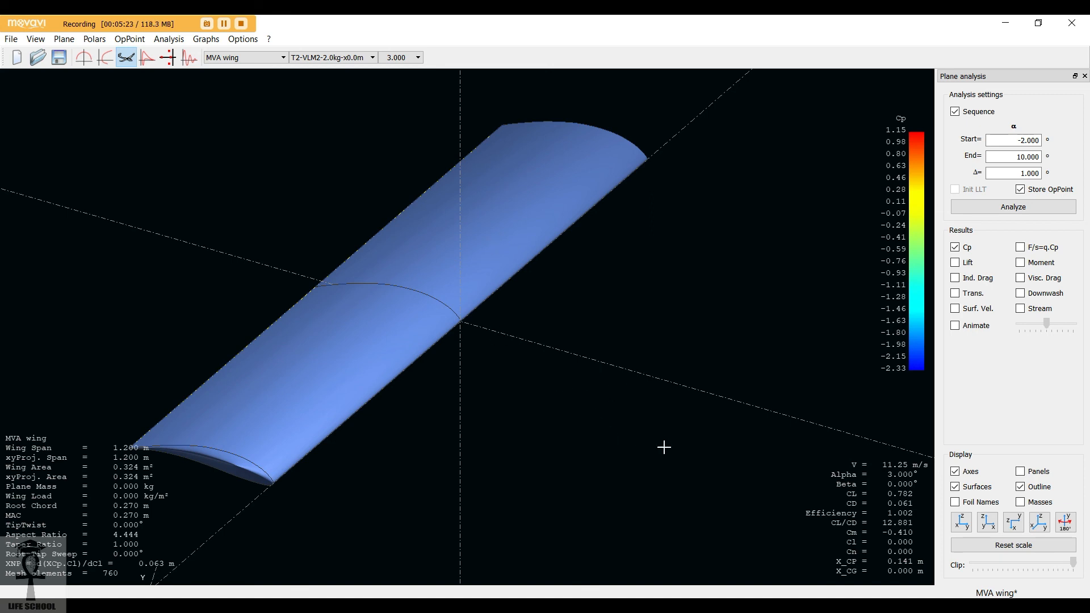
left_click_drag(877, 458, 878, 460)
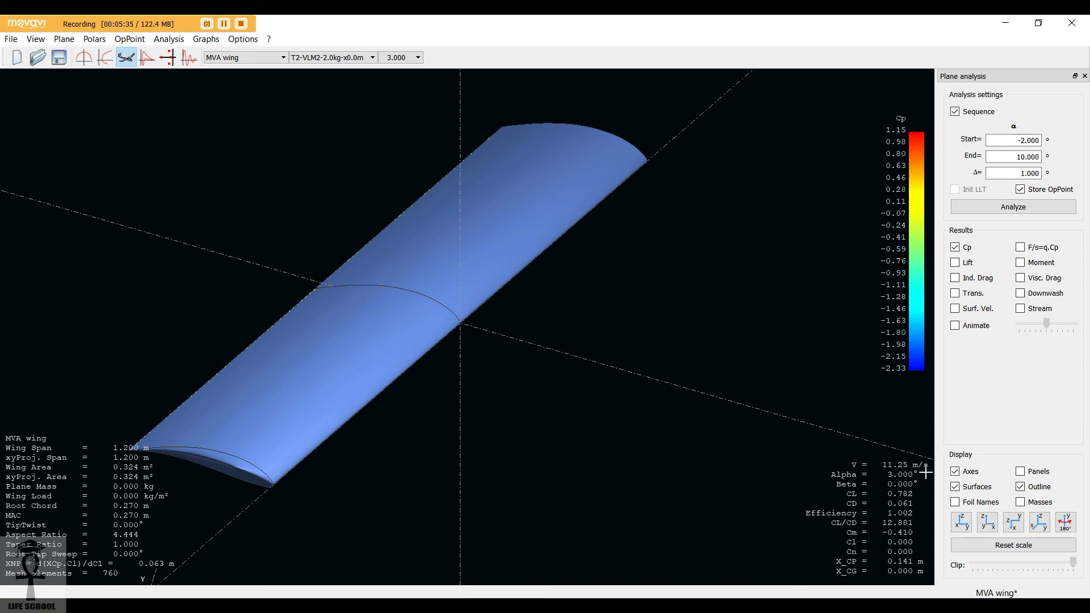
left_click(403, 58)
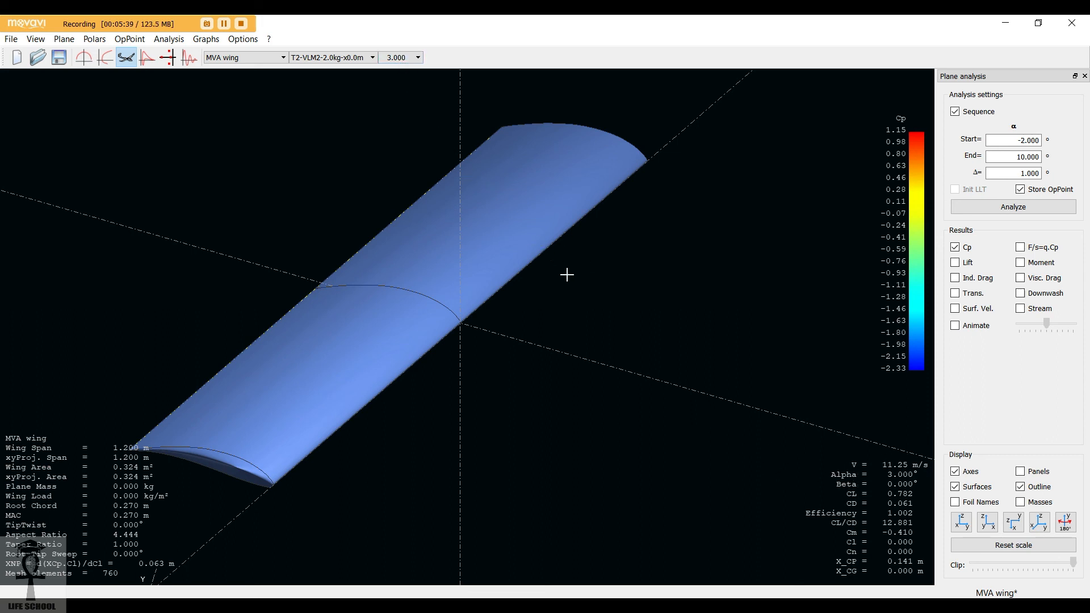